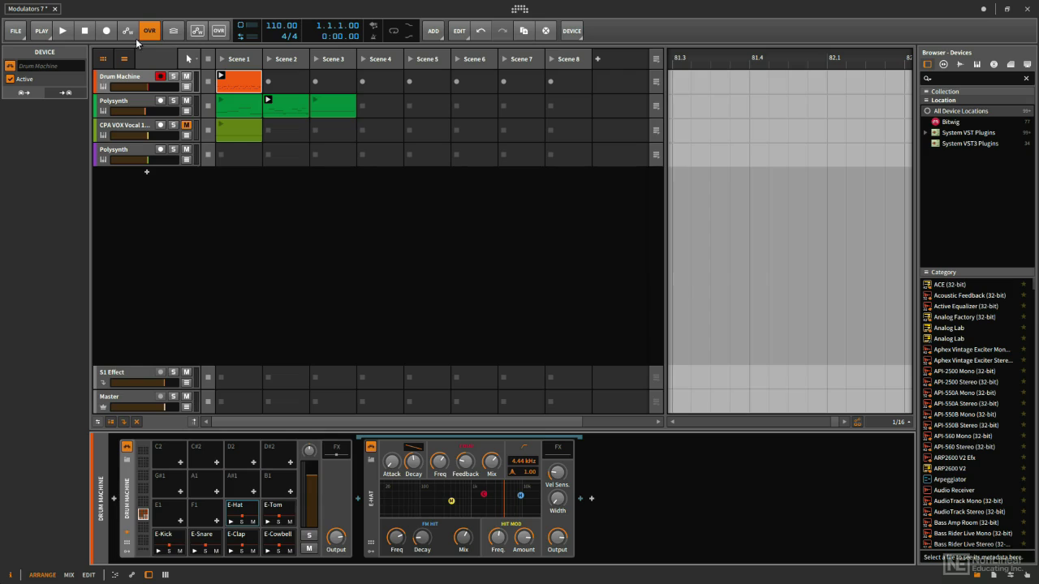
- Solo the Drum Machine track and start the transport playing
click(173, 77)
key(space)
- Insert an Arpeggiator ahead of the E-Hat drum in its chain and audition the E-Hat pad
click(358, 500)
click(902, 101)
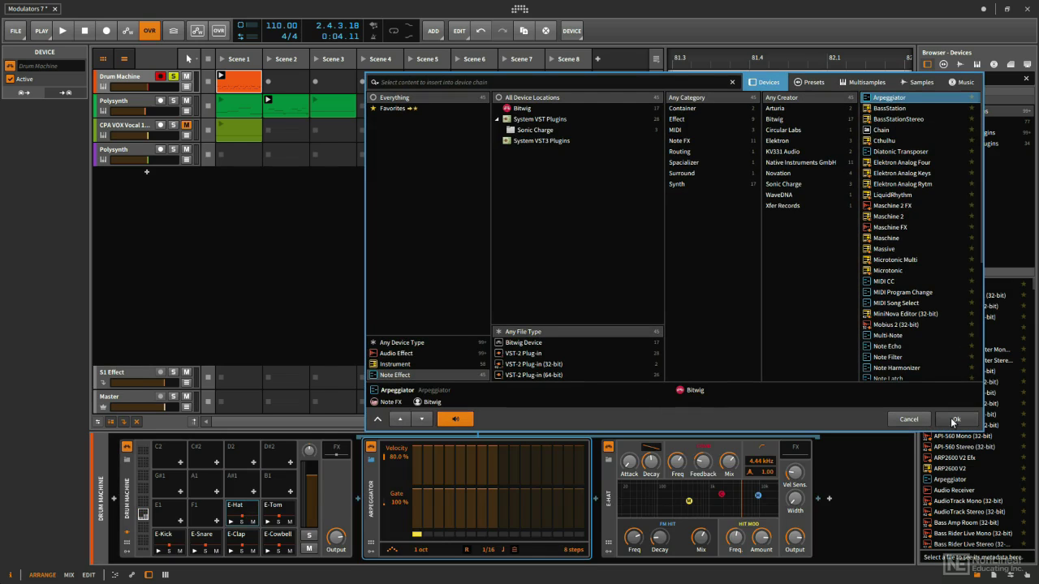
click(953, 418)
click(231, 523)
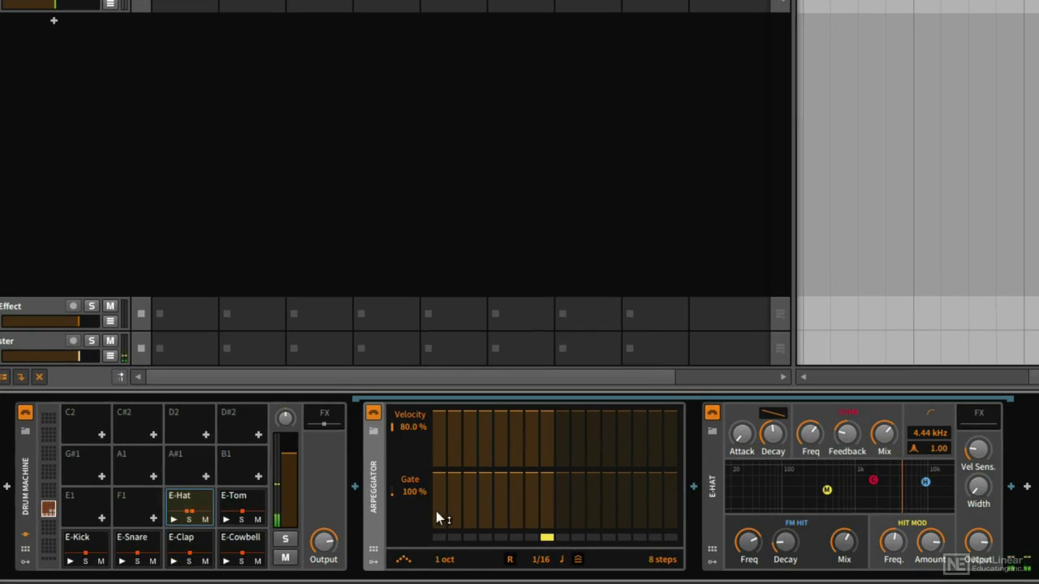
- Set the Arpeggiator to 16 steps, zeroing gates 2, 5, 11, 14, 16 and lowering velocities 3, 4, 13
drag(457, 522, 546, 533)
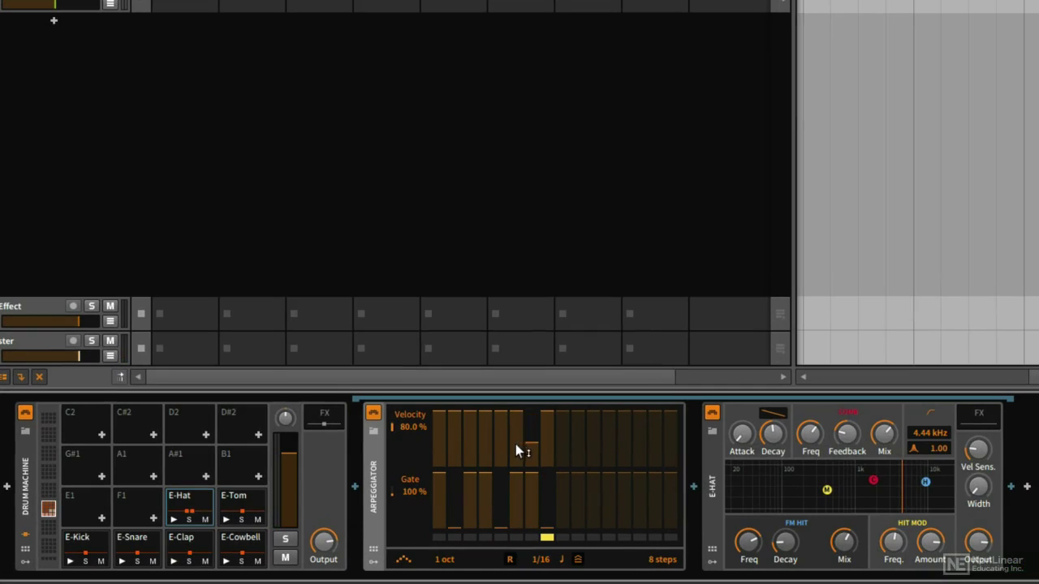
drag(484, 447, 469, 445)
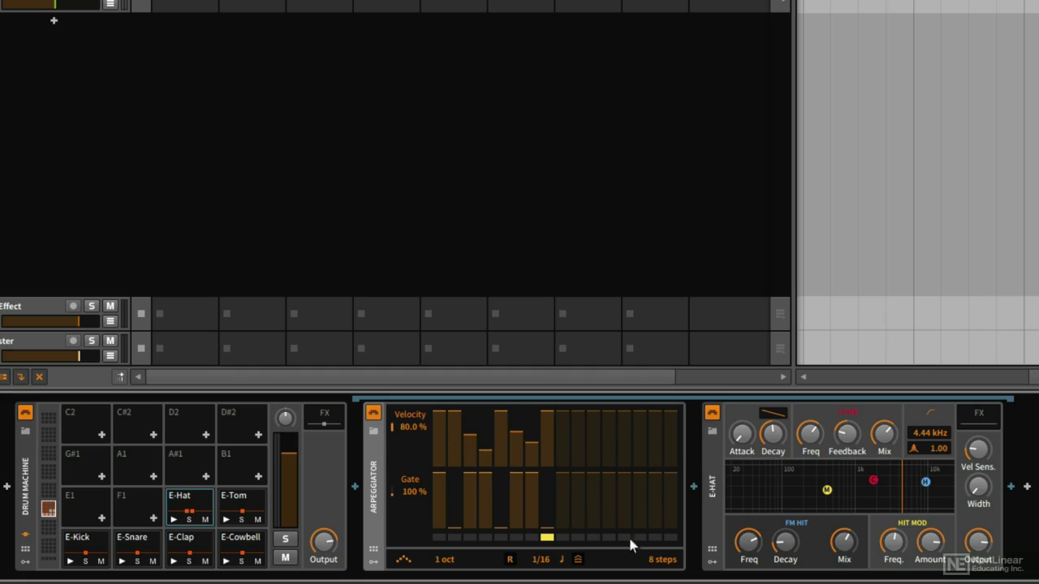
drag(657, 560, 596, 532)
drag(639, 477, 671, 528)
drag(617, 441, 566, 453)
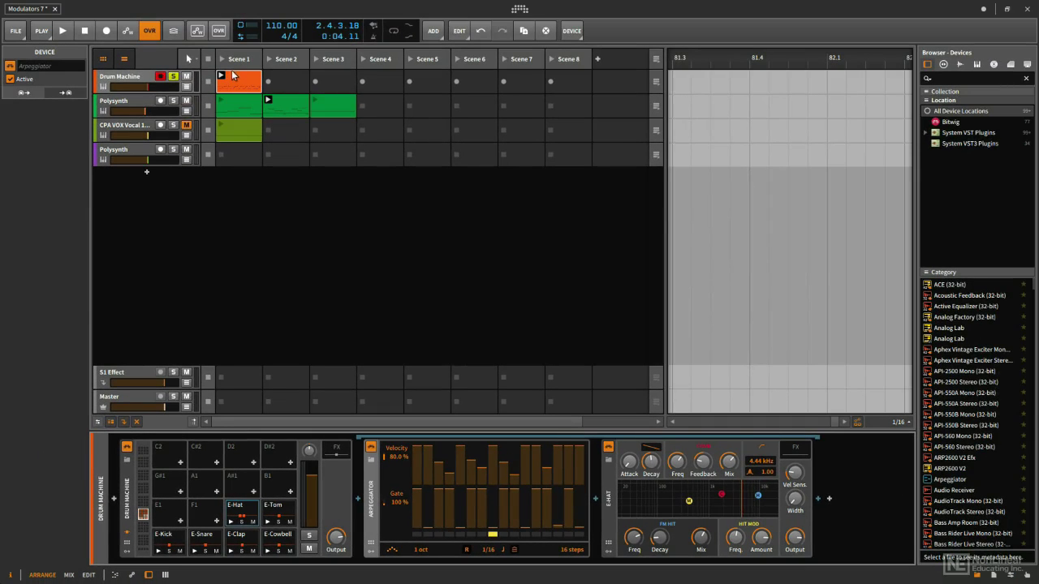
- Draw a long F#1 E-Hat note over bars 1–9, launch the clip, and return to the device chain
double_click(235, 75)
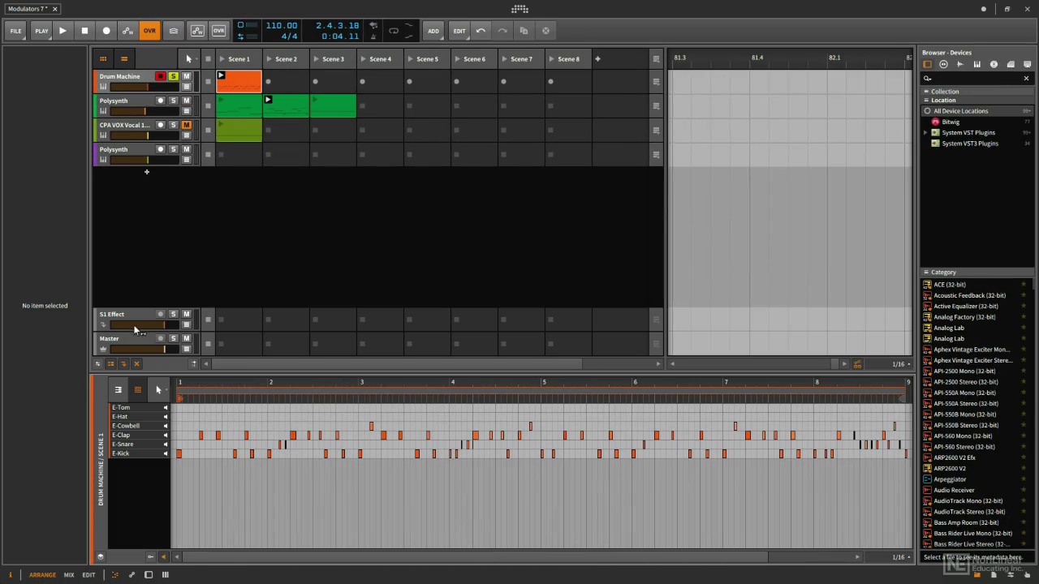
double_click(178, 416)
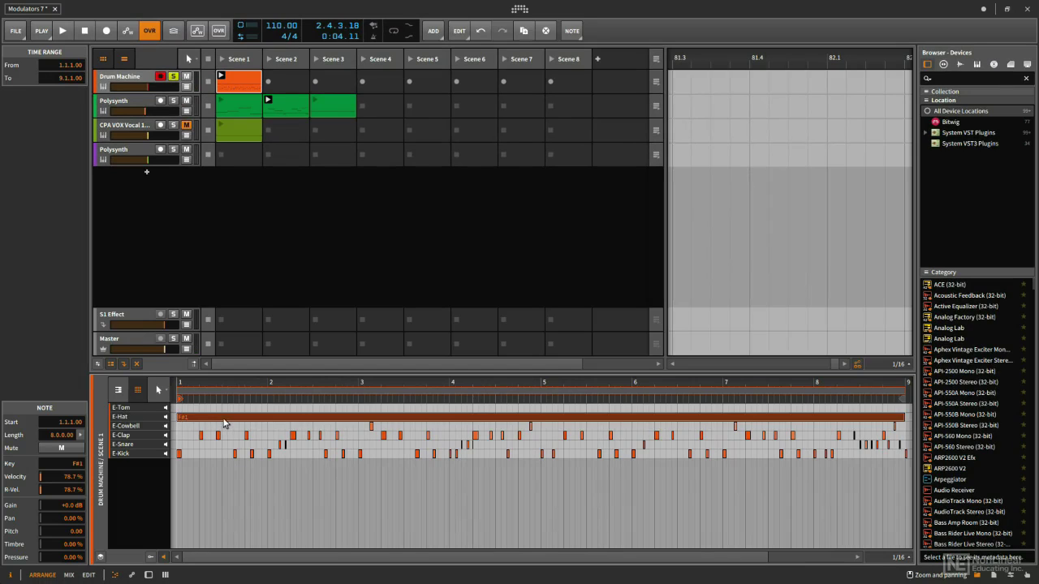
click(220, 77)
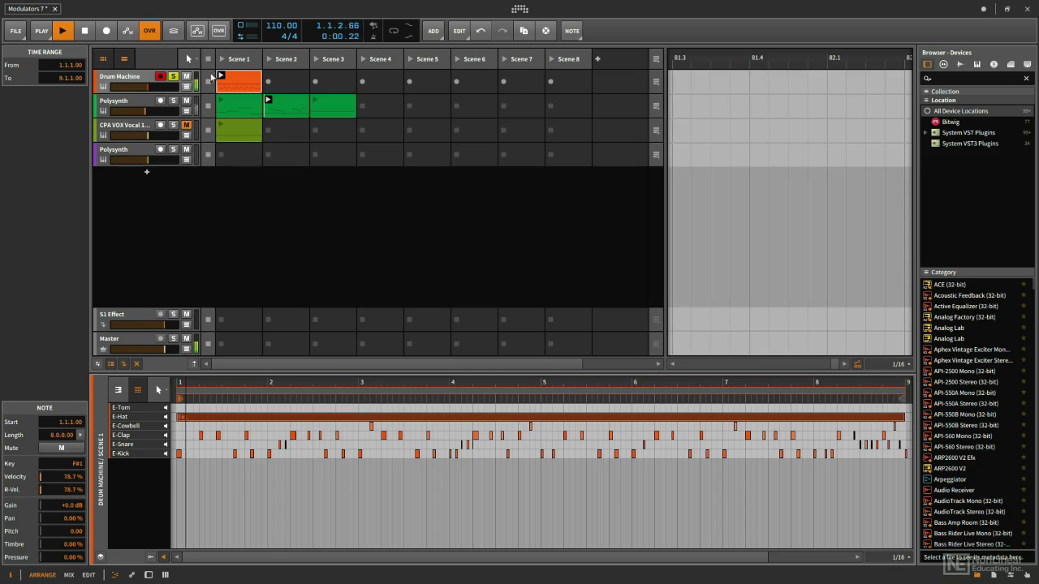
click(132, 78)
key(d)
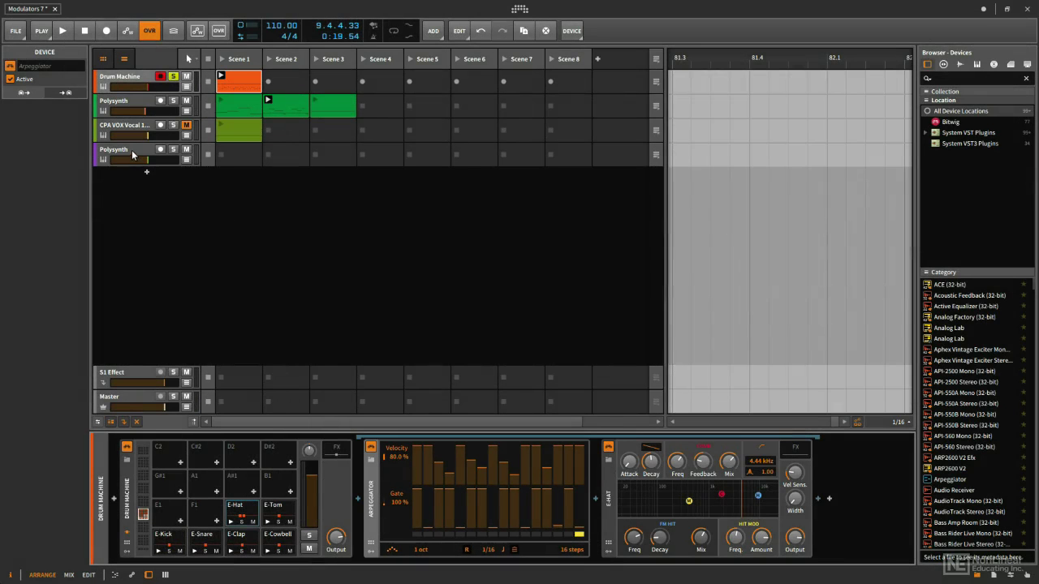
- Select the bottom Polysynth, mute the first Polysynth, and unsolo the Drum Machine
click(131, 152)
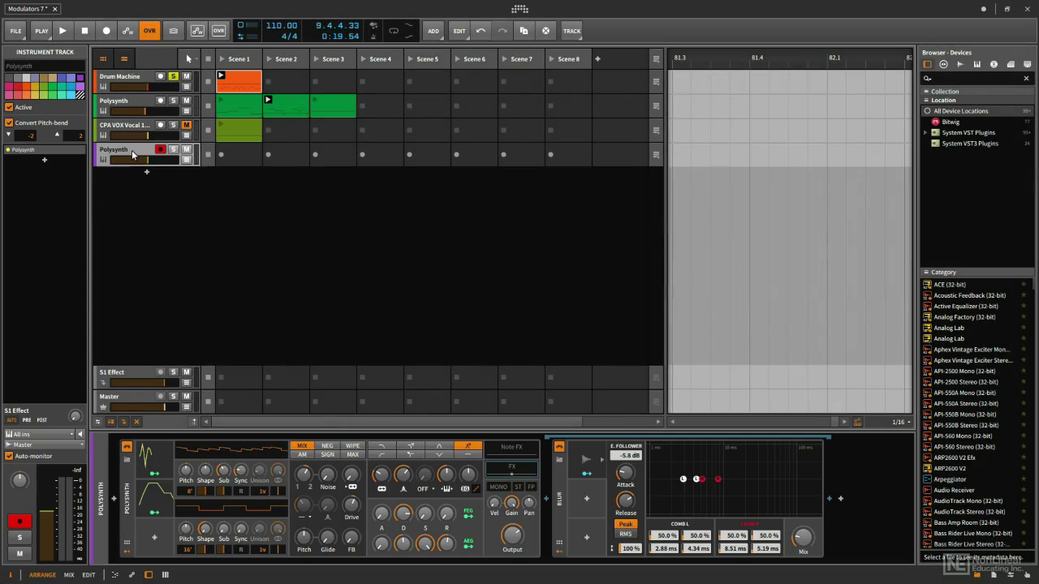
click(186, 101)
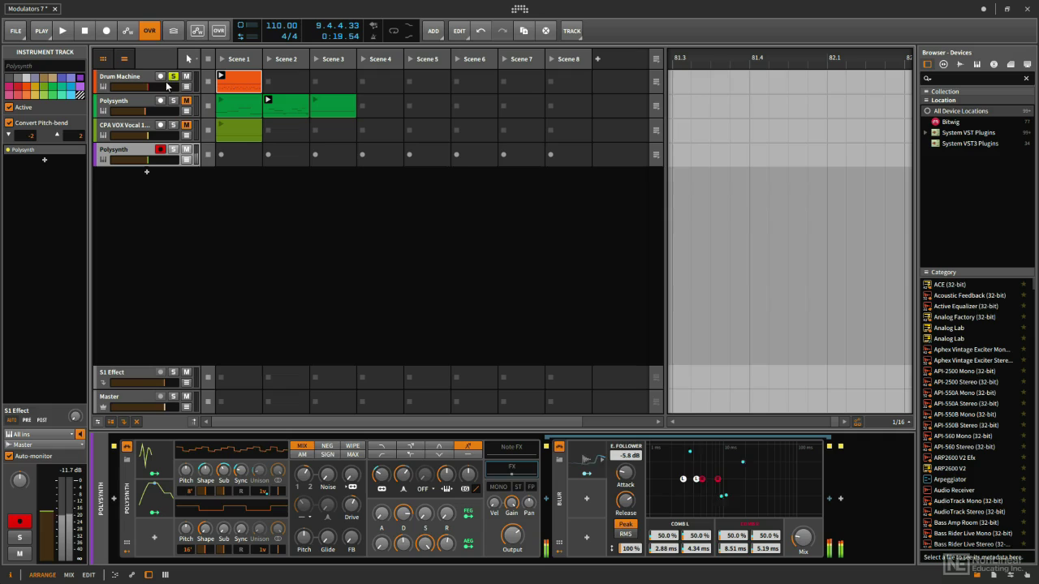
click(172, 77)
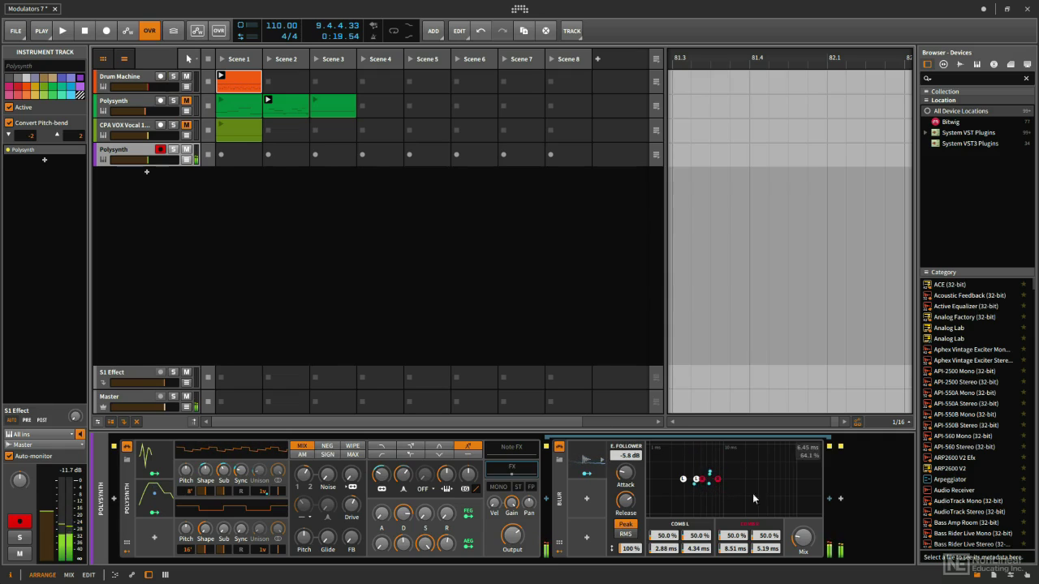
- Set the Blur mix to 19.5% and the OSC2 Sync to 6.3 on the bottom Polysynth
click(805, 538)
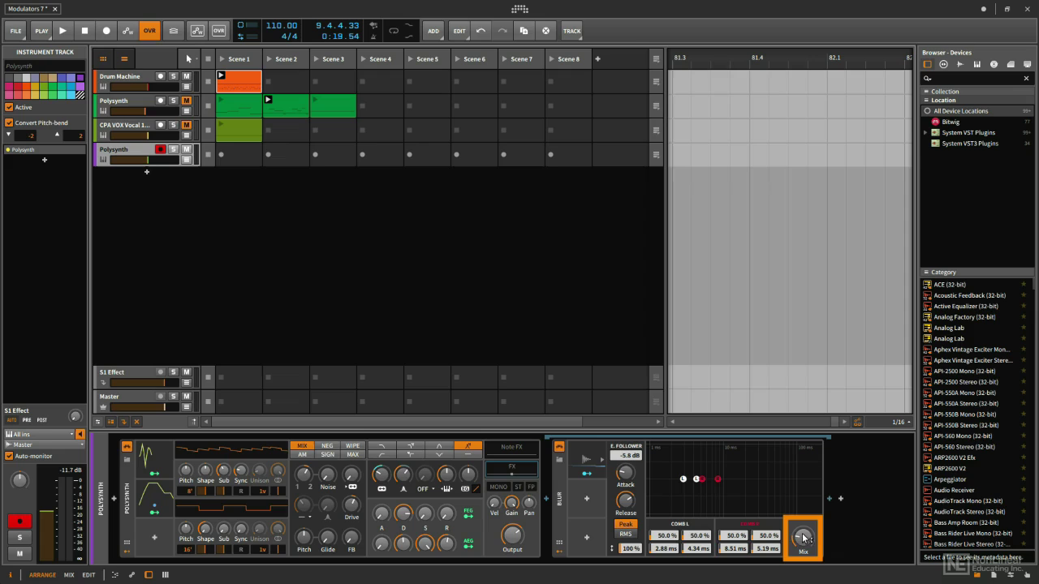
drag(804, 539, 803, 550)
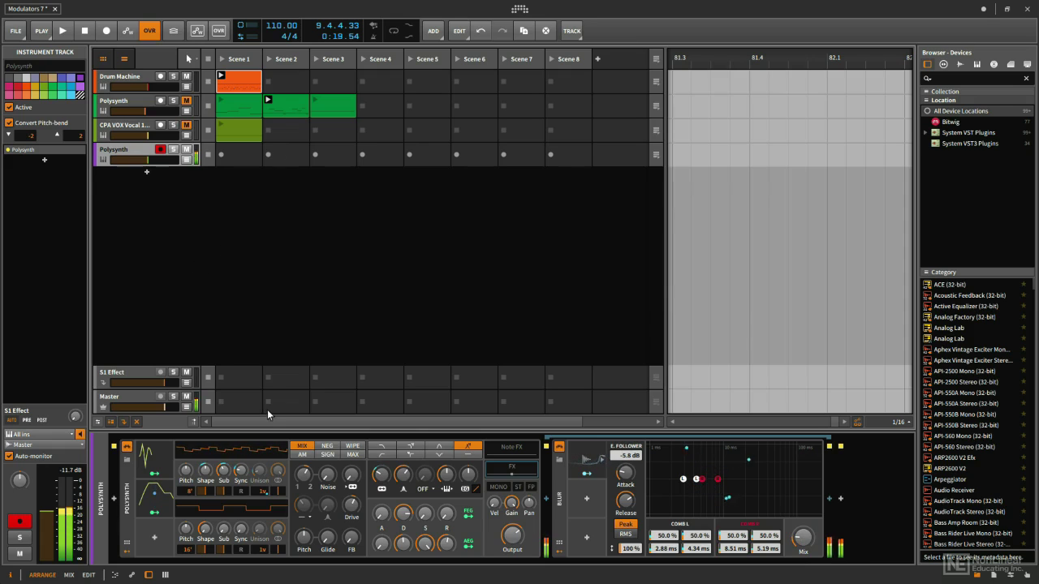
click(240, 531)
drag(239, 530, 239, 560)
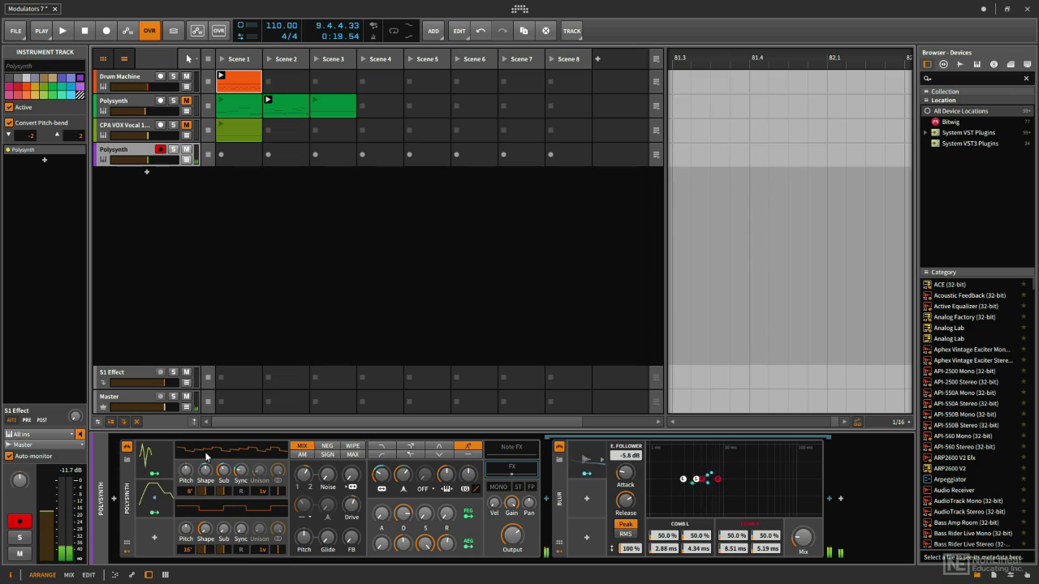
- Pick Audio Sidechain in the modulator browser and add it to the Polysynth device
click(153, 540)
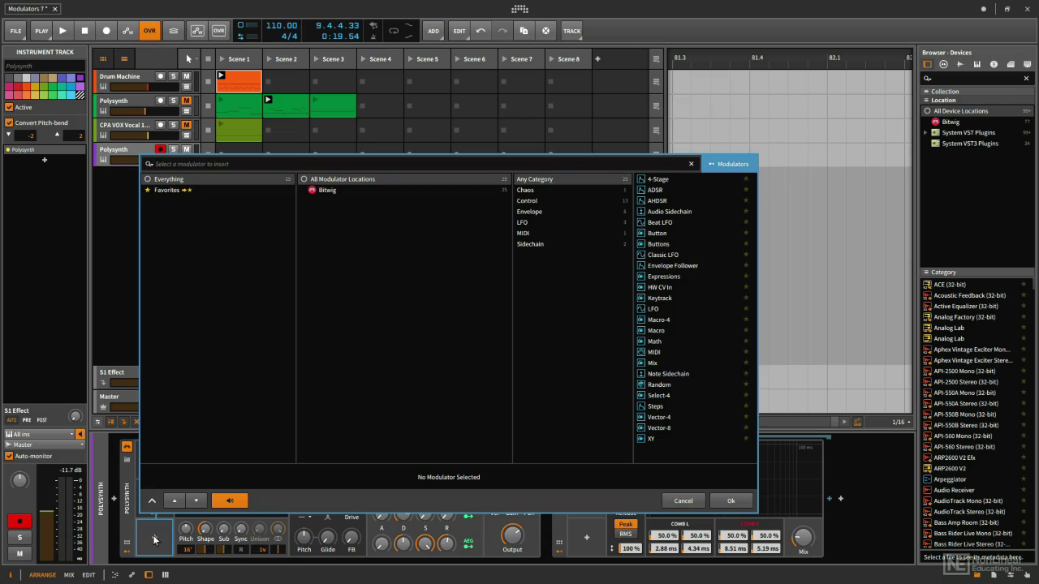
click(690, 213)
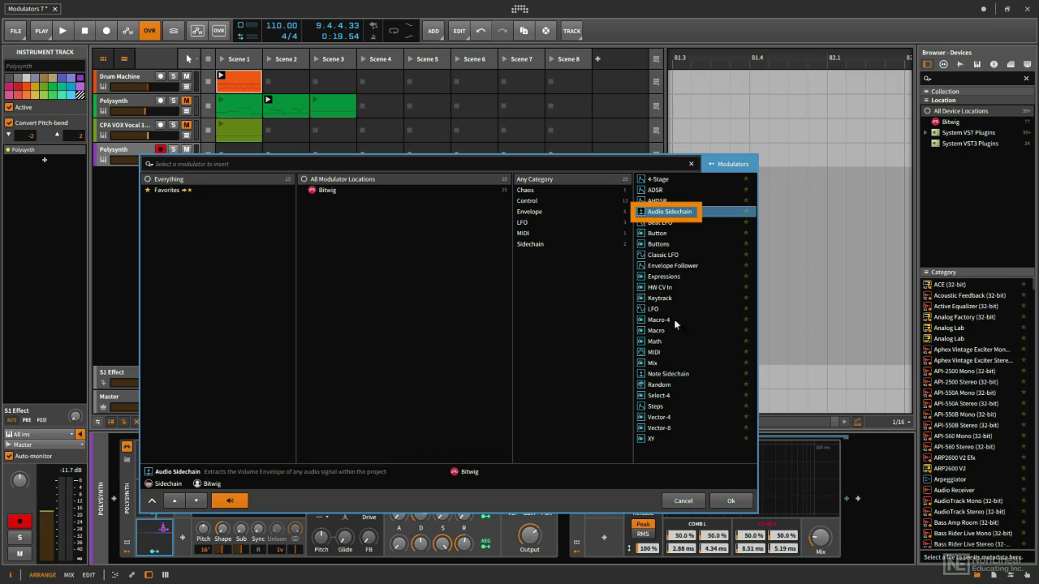
click(721, 497)
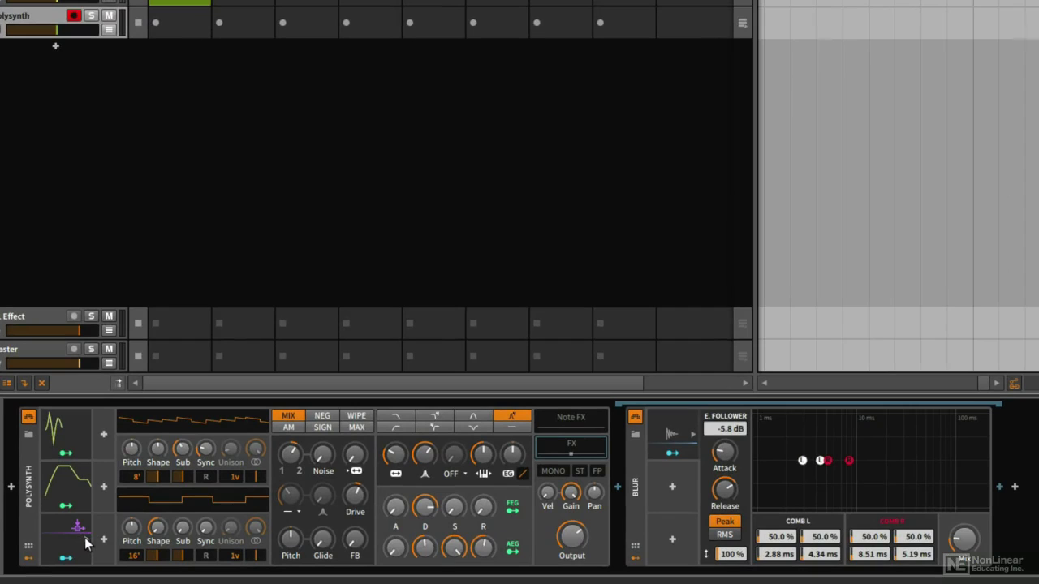
- Set the Audio Sidechain input to Drum Machine > Drum Machine Chains > E-Hat (POST)
click(86, 542)
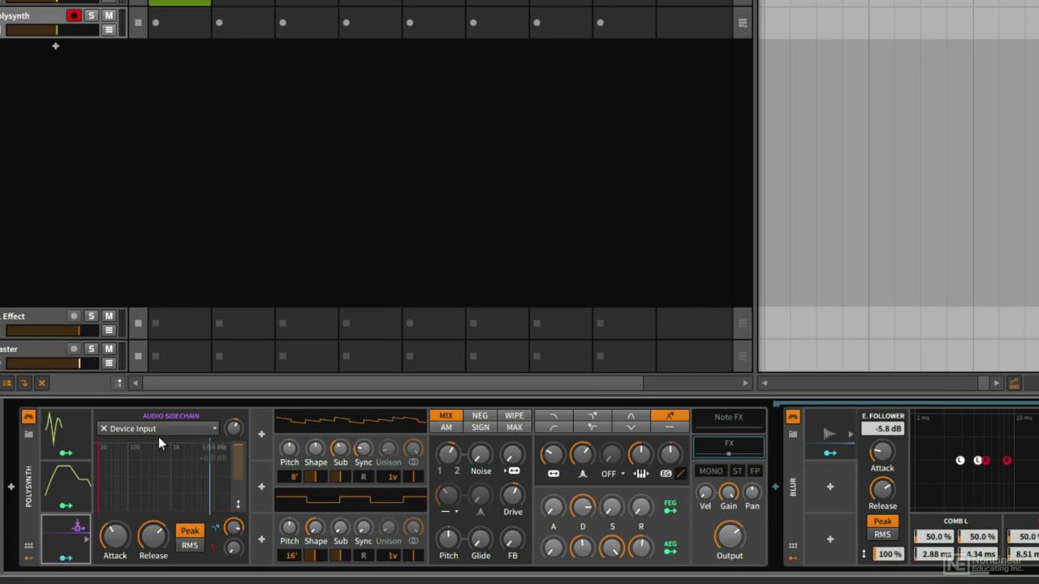
click(205, 429)
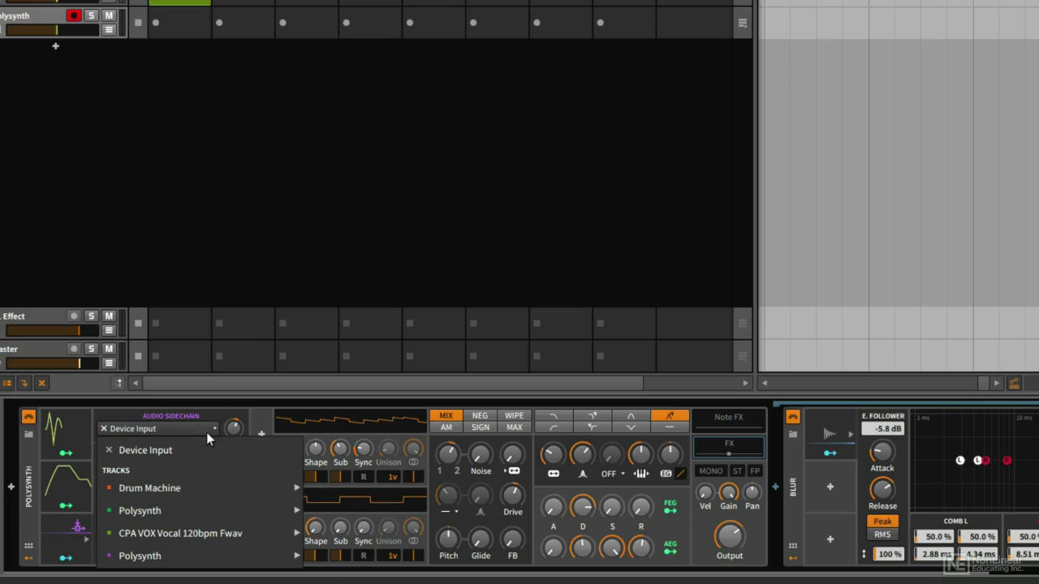
mouse_move(201, 484)
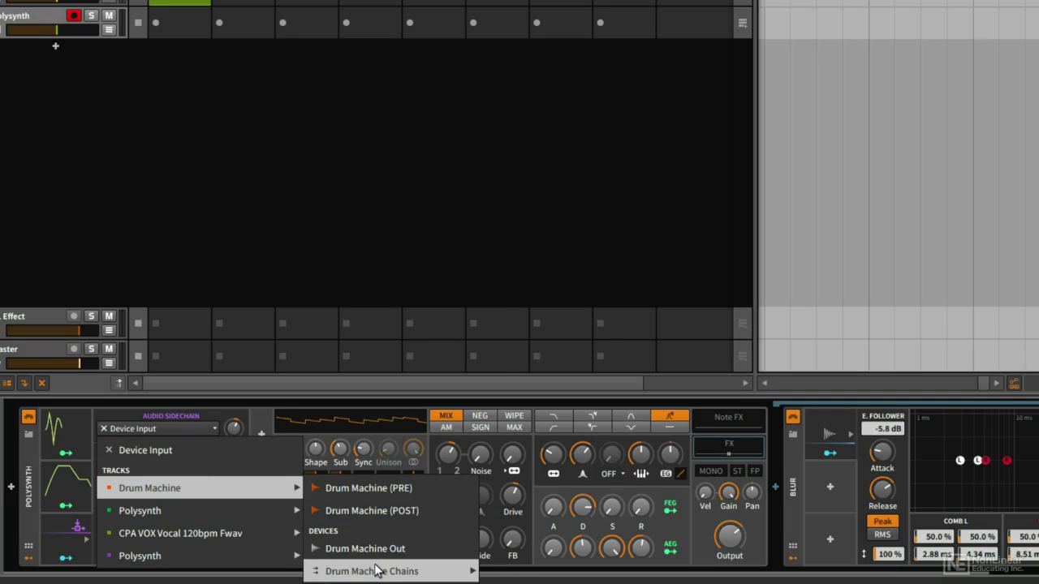
mouse_move(376, 571)
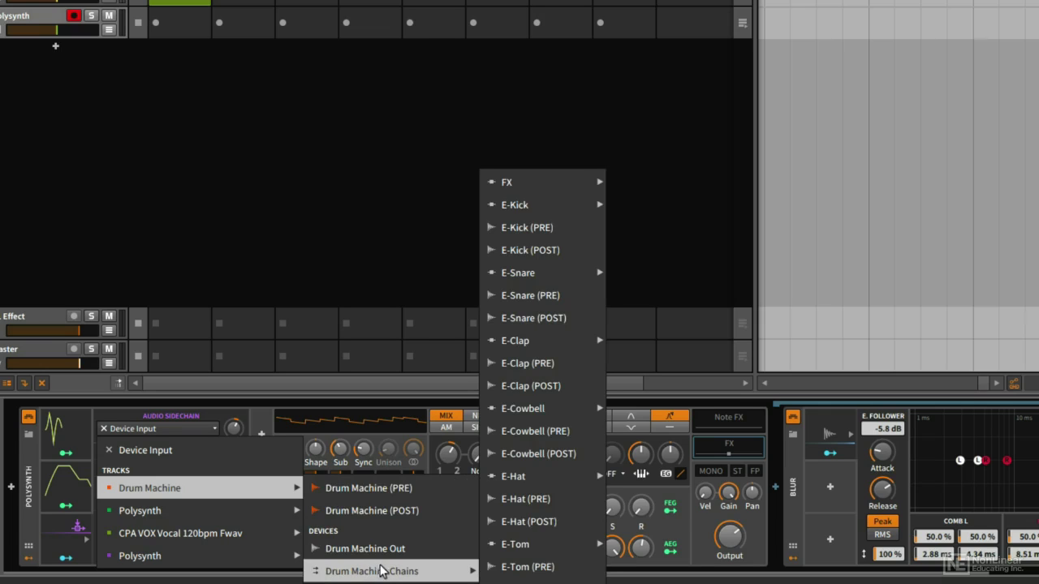
click(540, 524)
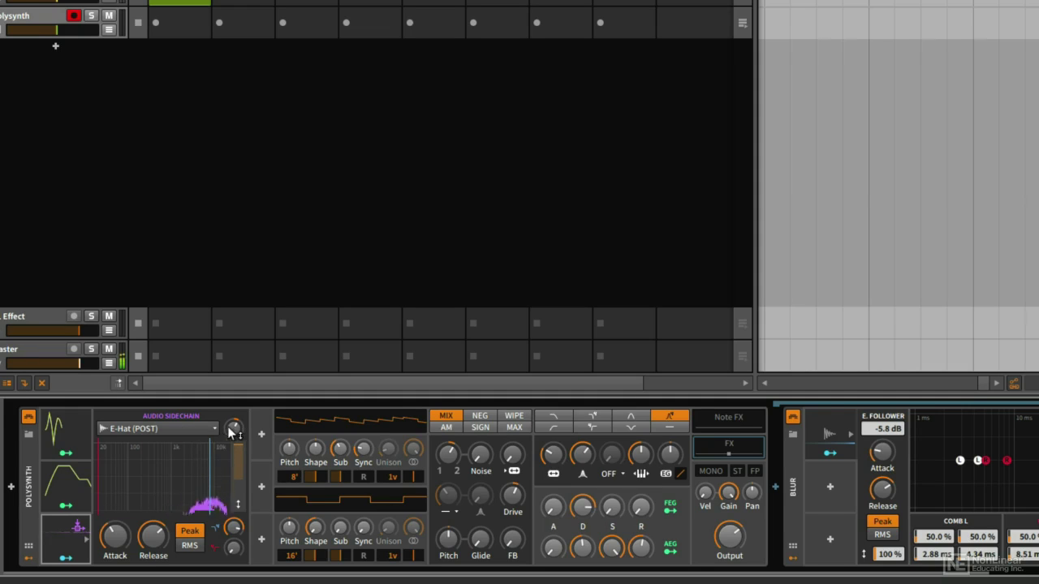
- Boost the sidechain gain, set attack to minimum, shorten release, lower High Cut and raise Low Cut
mouse_move(234, 428)
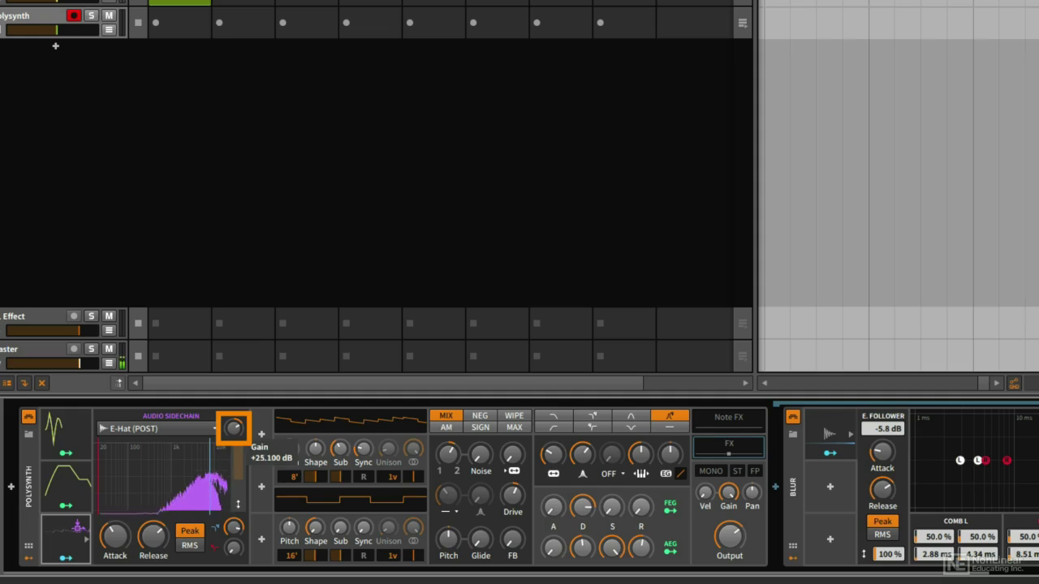
mouse_move(234, 428)
mouse_down()
mouse_move(234, 411)
mouse_move(229, 426)
mouse_up()
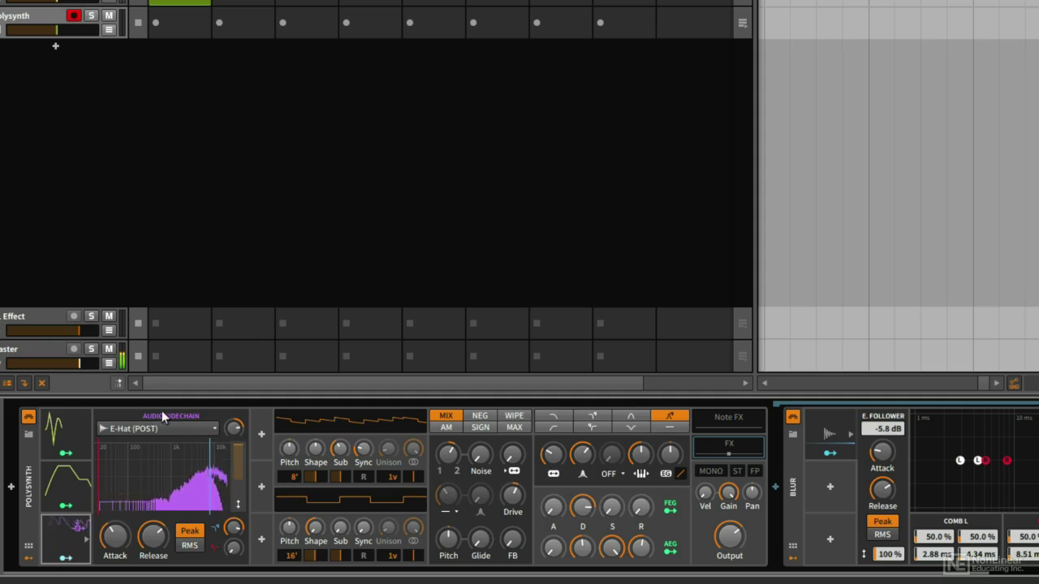
drag(114, 536, 114, 568)
drag(153, 536, 153, 536)
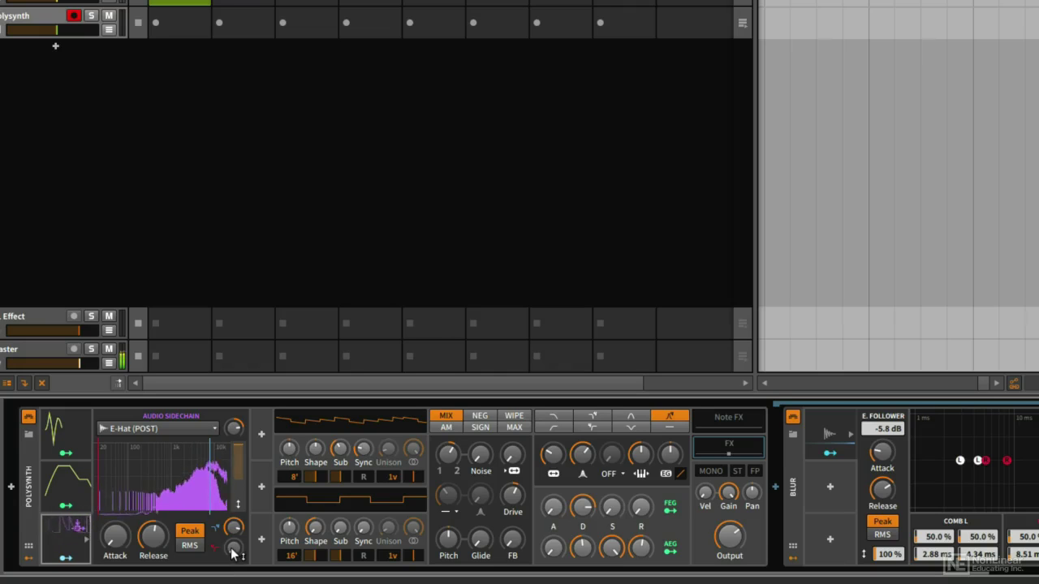
drag(233, 528, 235, 486)
mouse_move(233, 548)
mouse_down()
mouse_move(233, 525)
mouse_move(234, 554)
mouse_up()
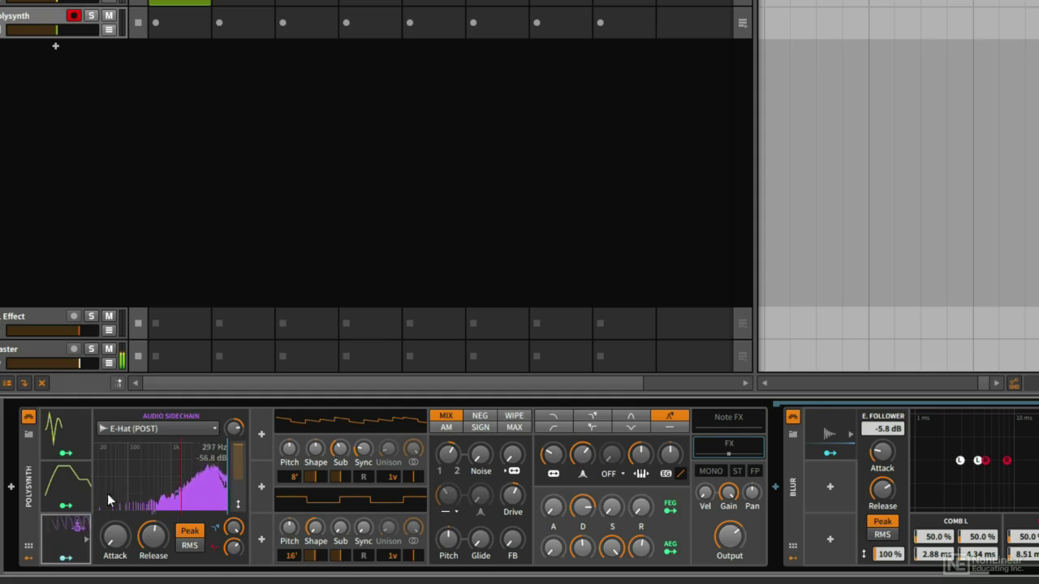
- Map the Audio Sidechain modulator to oscillator 2's Sync knob with a +10.20 amount
click(65, 559)
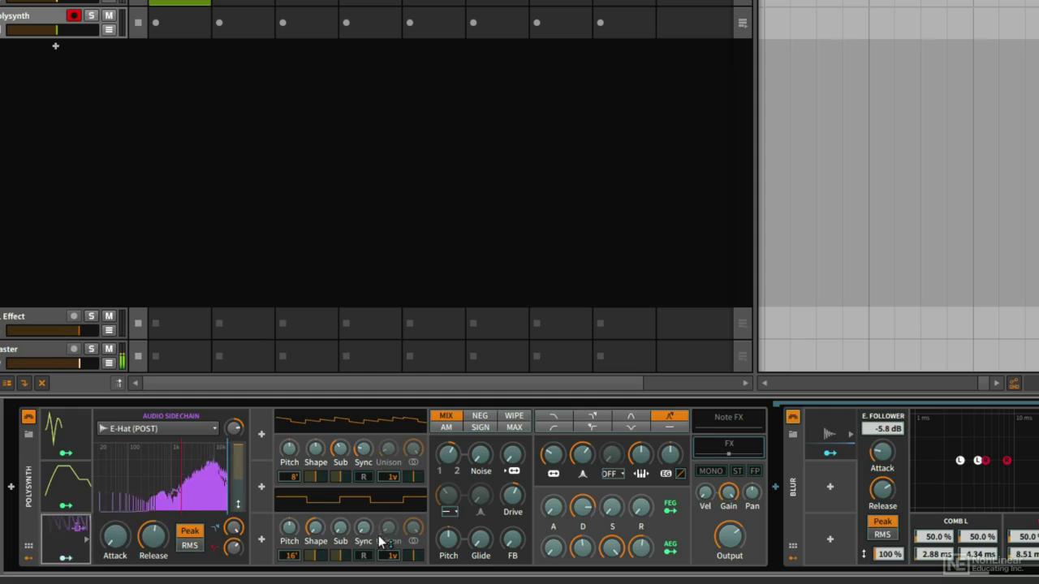
drag(363, 530, 363, 519)
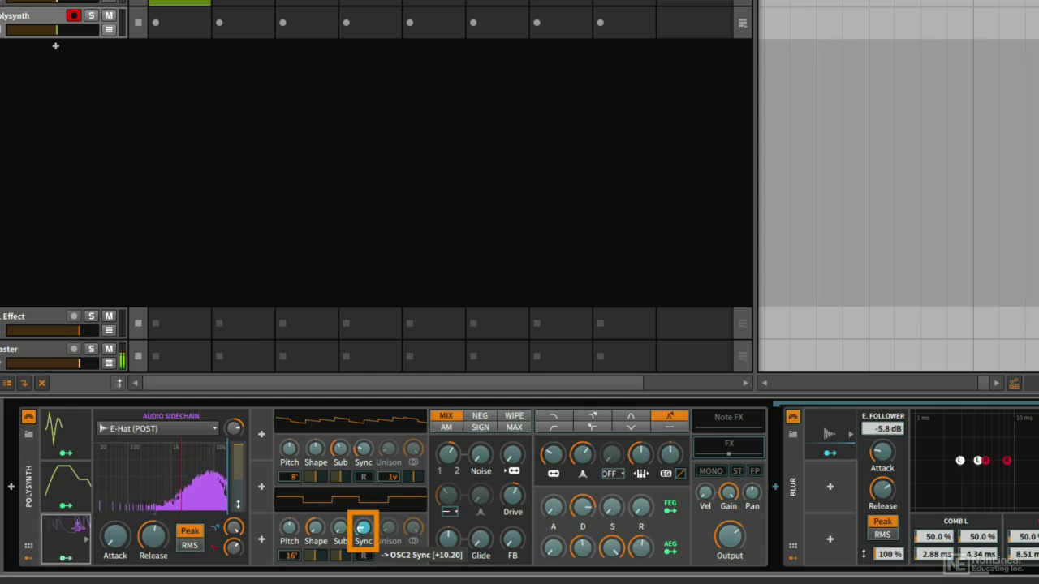
click(65, 556)
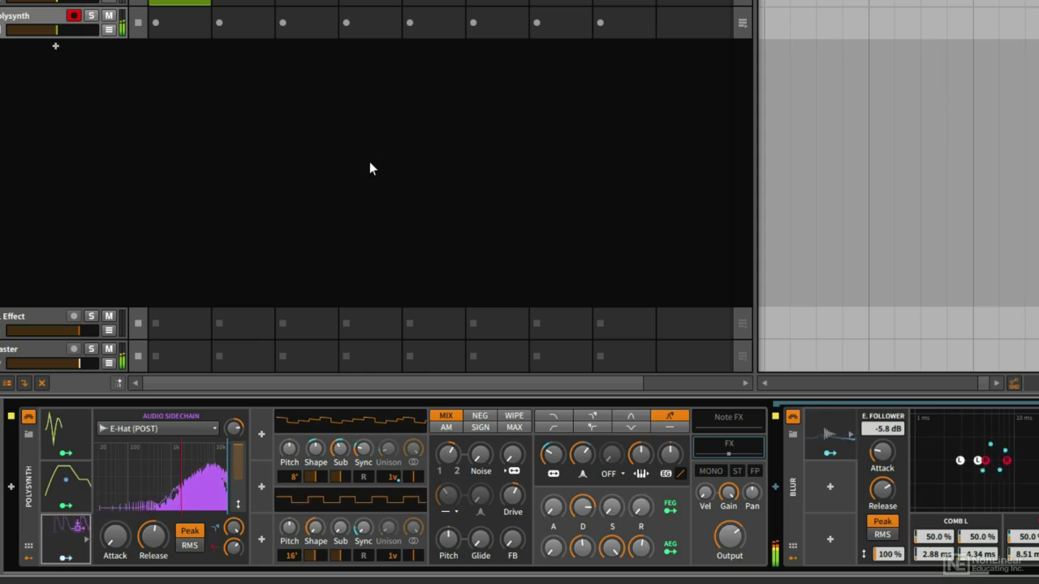
mouse_move(152, 536)
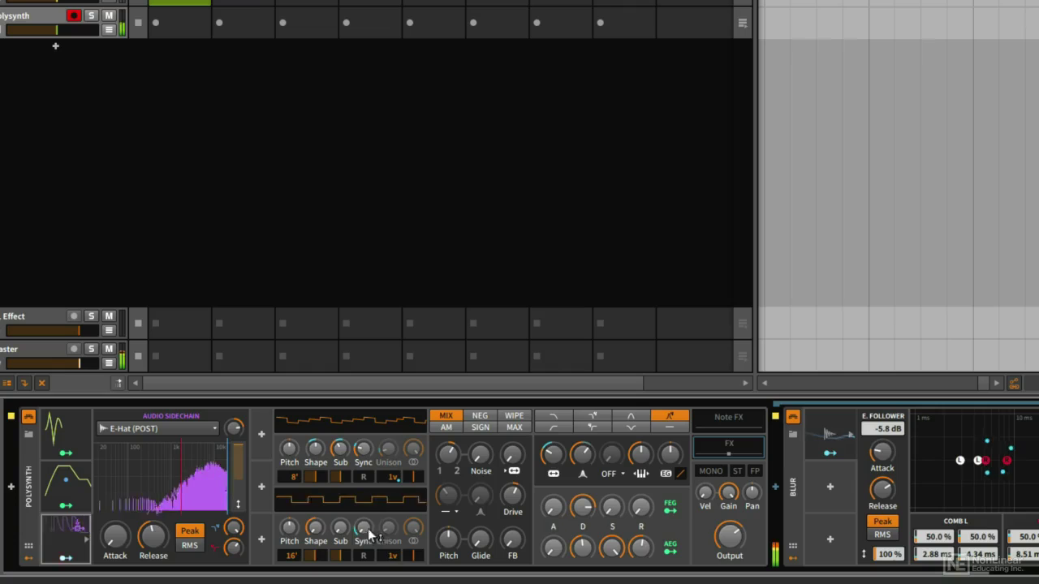
mouse_move(364, 529)
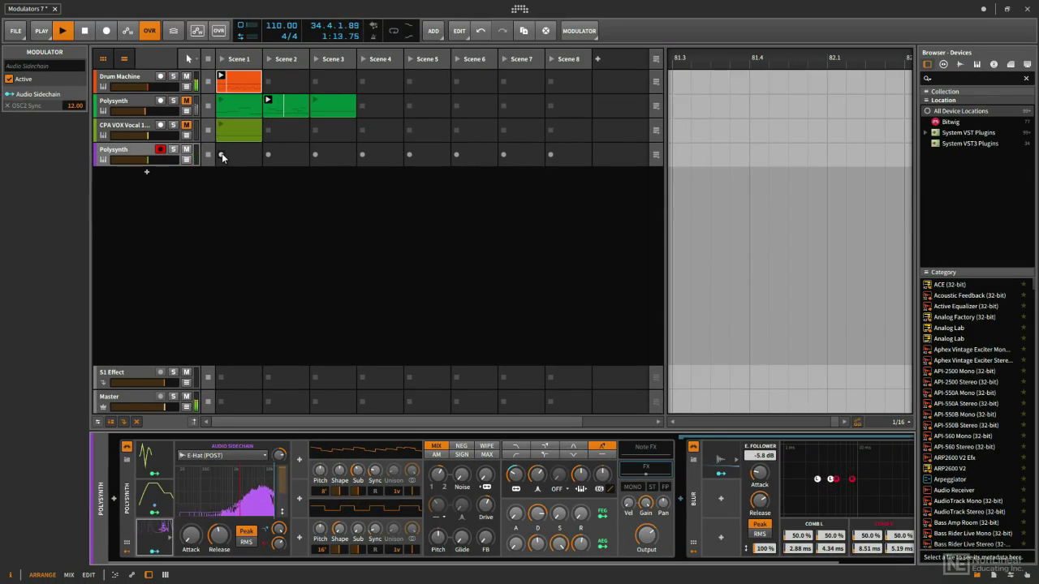
- Record a new clip in the second Polysynth's Scene 1 slot, play it, then select the Drum Machine track
click(221, 155)
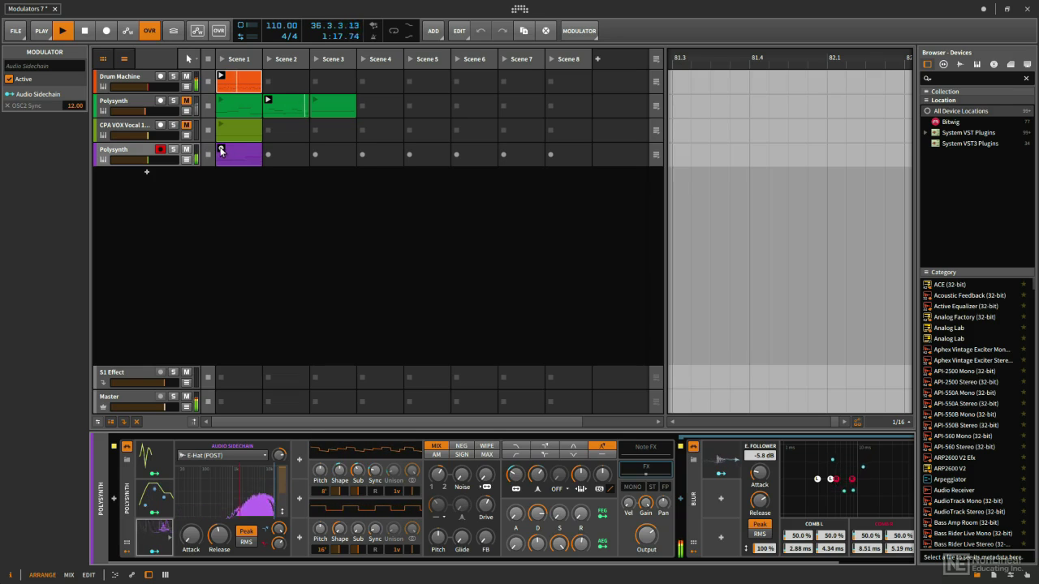
click(220, 151)
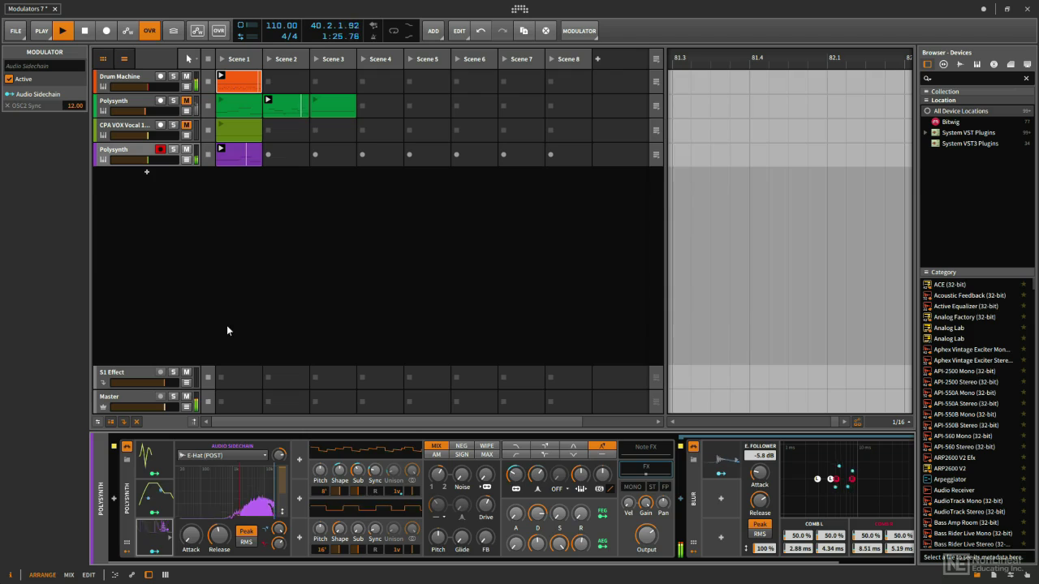
click(141, 76)
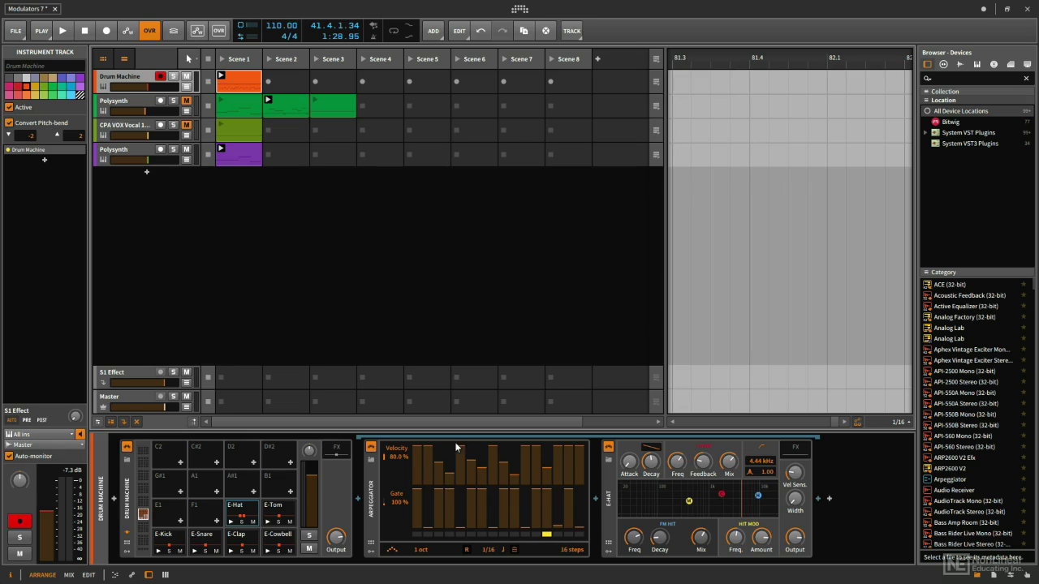
- Select the Drum Machine track and start project playback
click(141, 155)
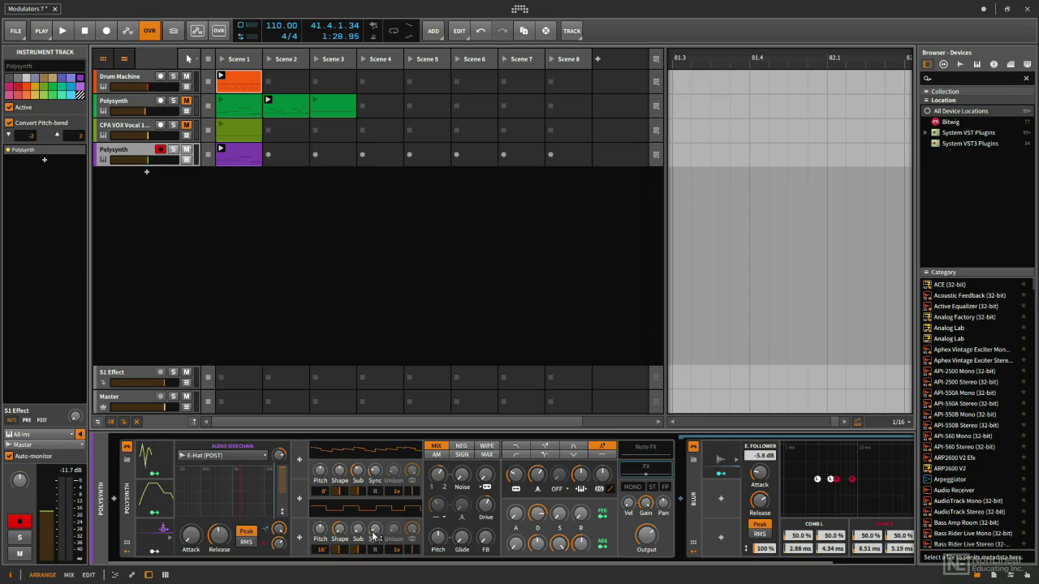
click(130, 79)
key(space)
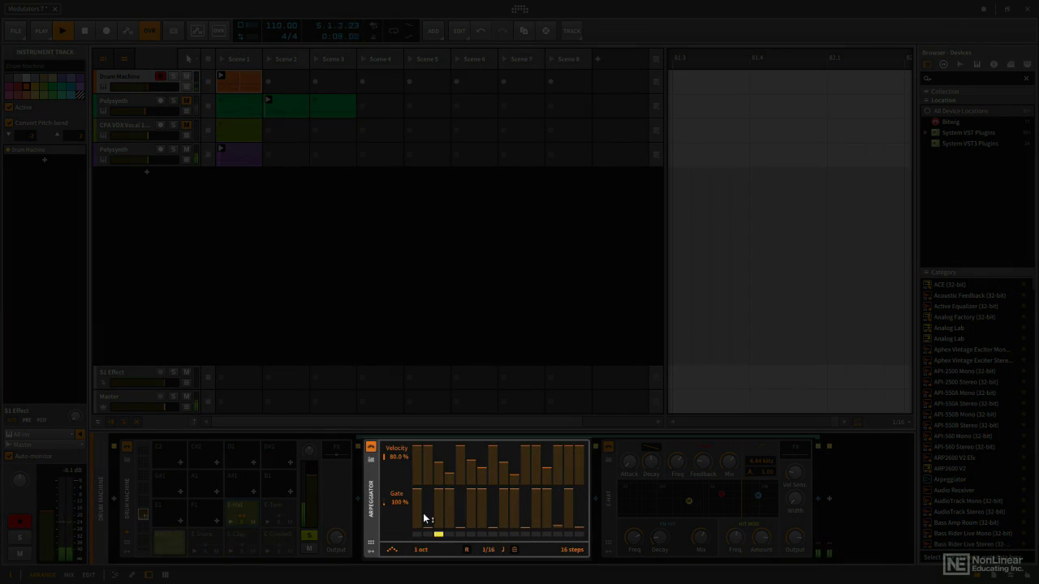
- In the hat Arpeggiator, lower gate steps 2 and 12, zero step 9, and raise steps 13, 7 and 3 (full)
mouse_move(424, 518)
mouse_down()
mouse_move(428, 505)
mouse_move(480, 527)
mouse_move(491, 488)
mouse_up()
drag(521, 527, 525, 487)
mouse_move(537, 524)
mouse_down()
mouse_move(543, 509)
mouse_move(573, 507)
mouse_up()
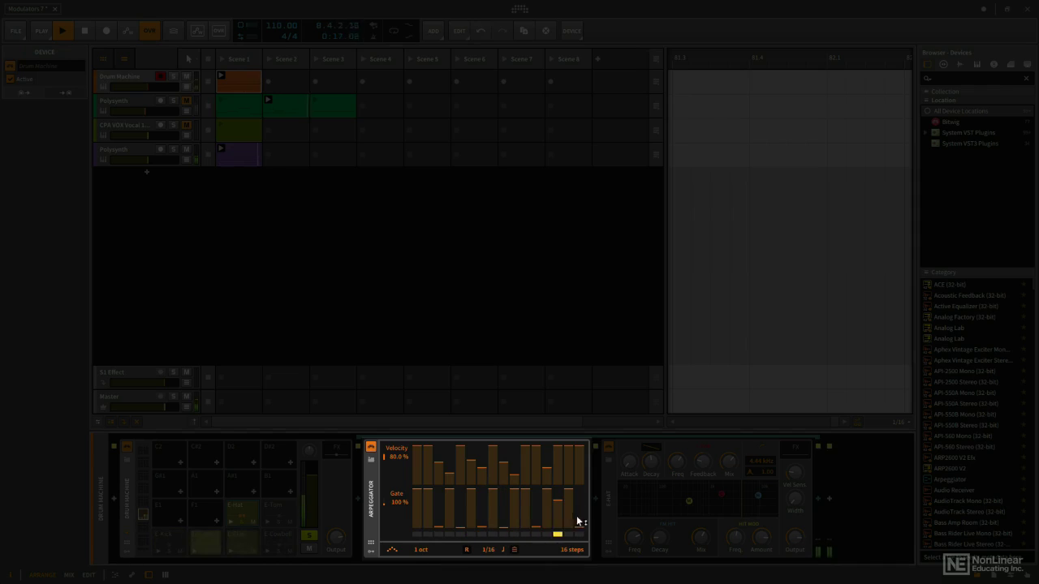
click(481, 492)
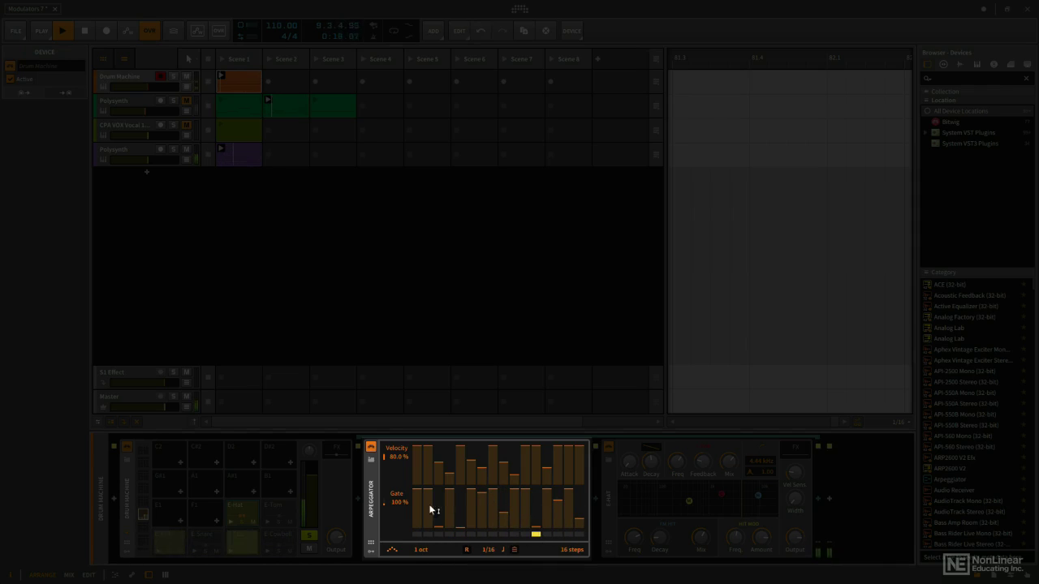
drag(437, 501, 424, 473)
mouse_move(424, 476)
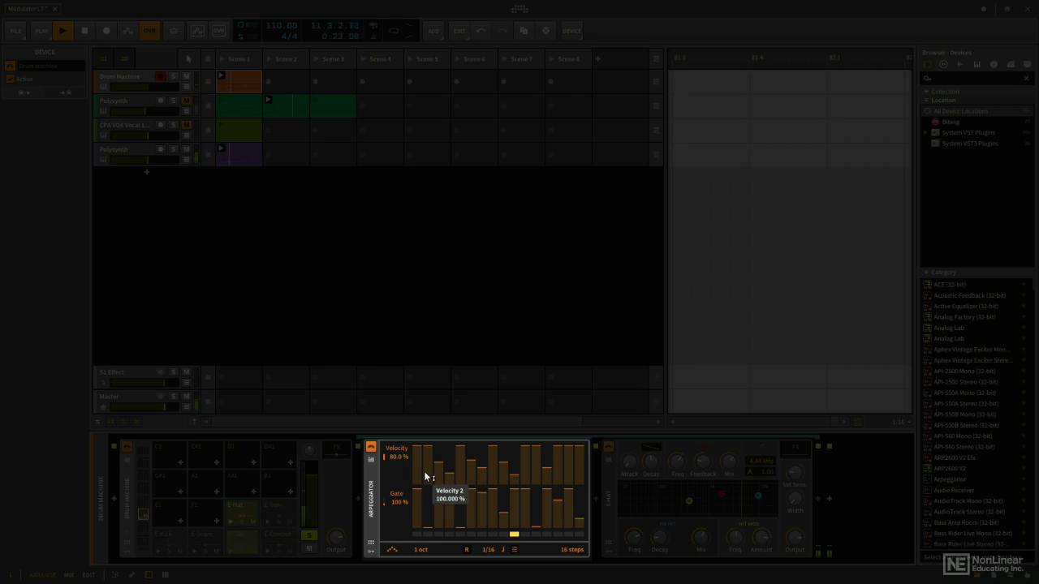